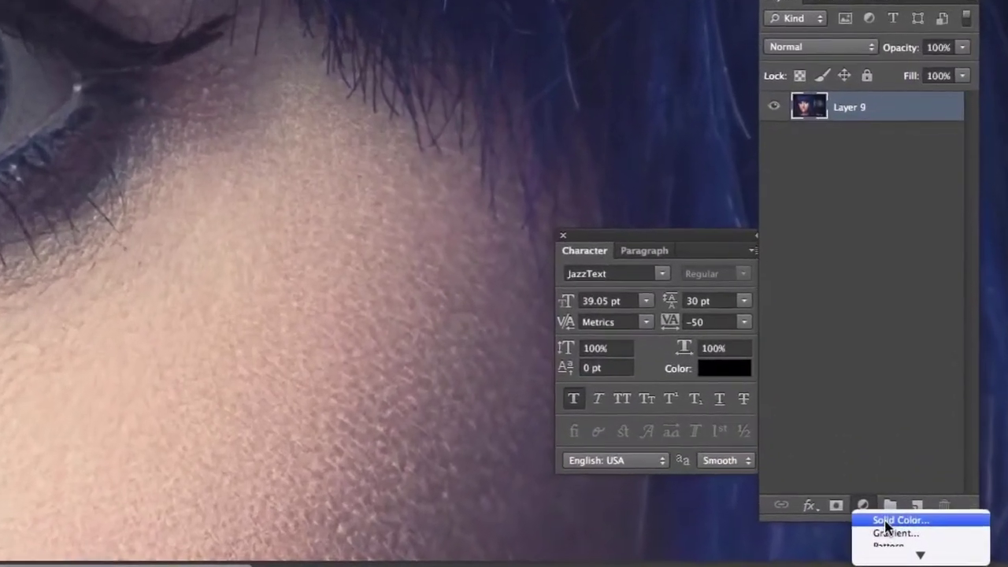
# Step: Add a Selective Color adjustment layer above the portrait and target the Neutrals color range
pyautogui.moveTo(890, 555)
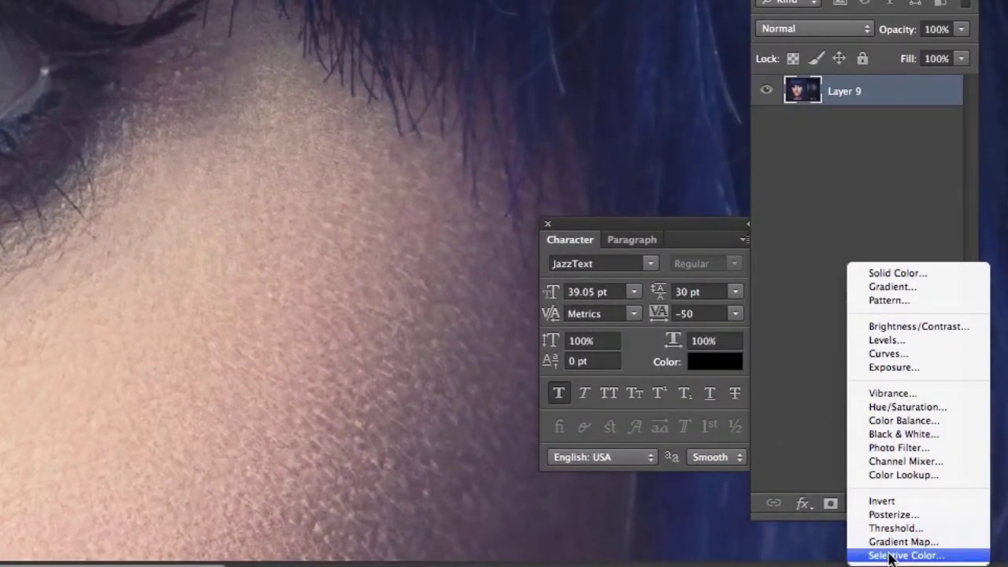
pyautogui.click(890, 555)
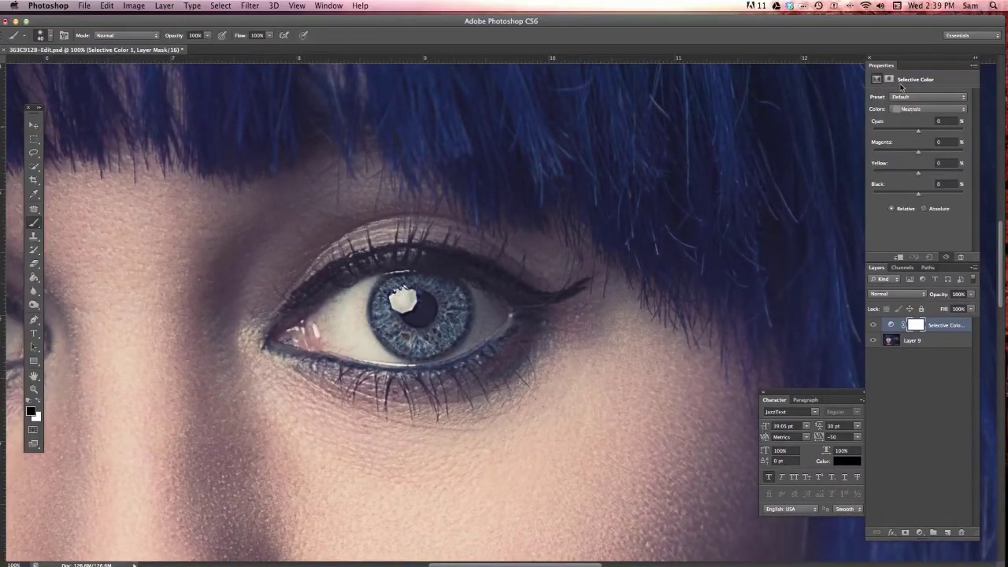
pyautogui.click(905, 110)
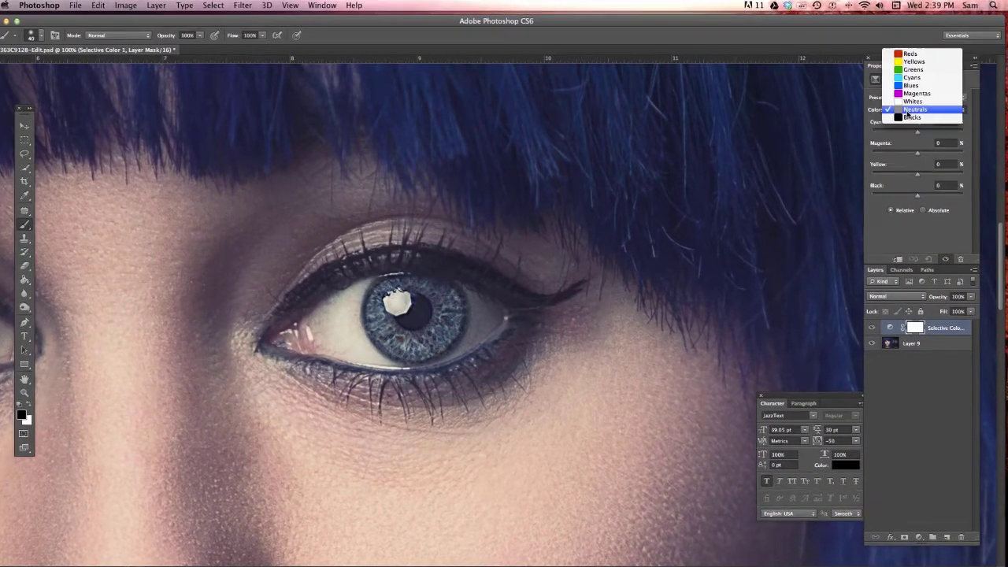
pyautogui.click(907, 110)
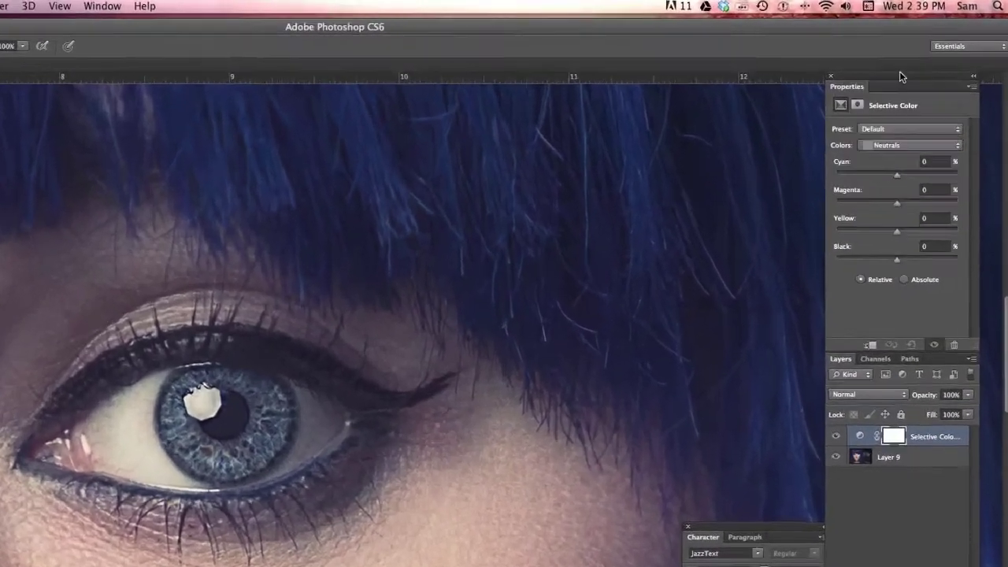
pyautogui.click(914, 110)
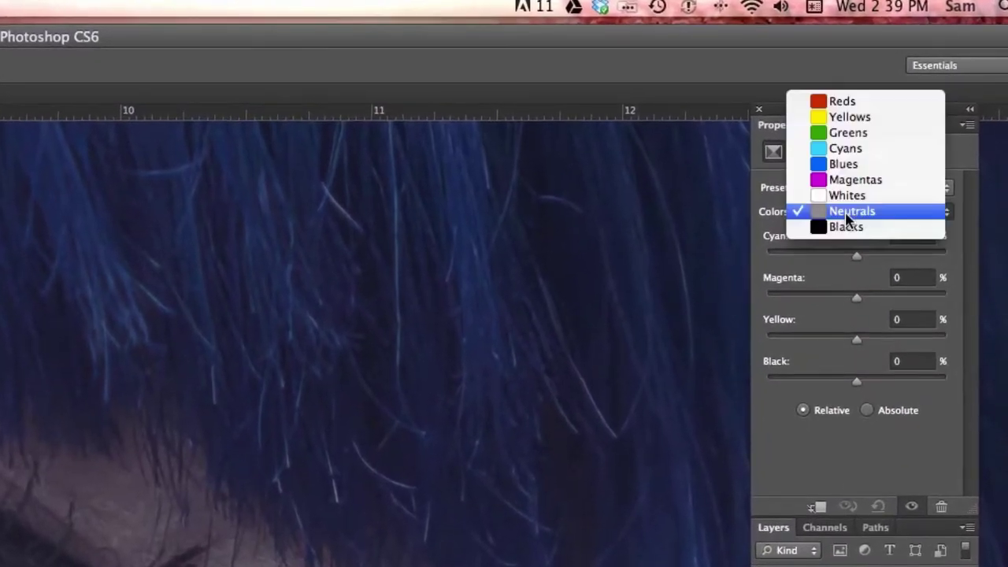
pyautogui.click(863, 102)
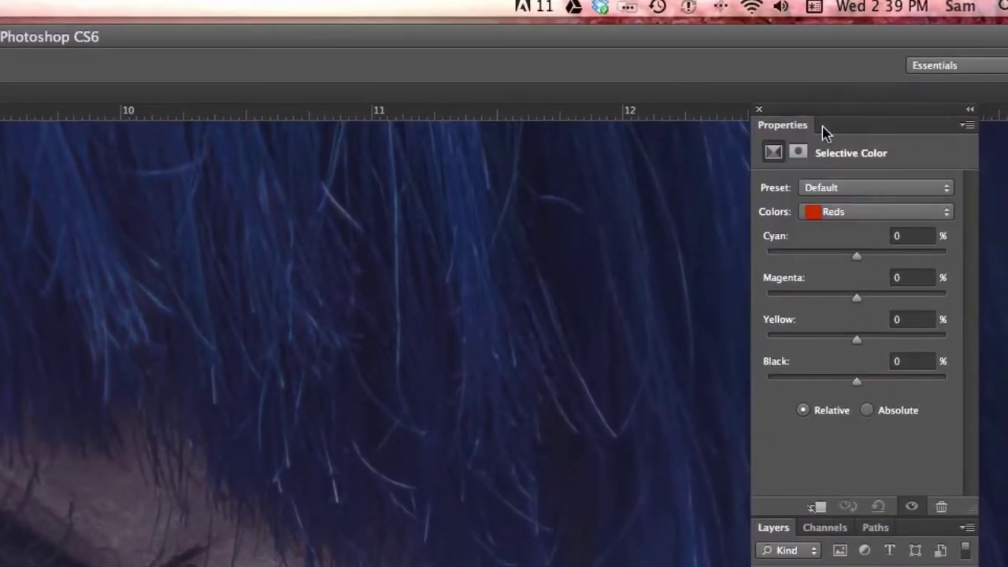
pyautogui.click(838, 219)
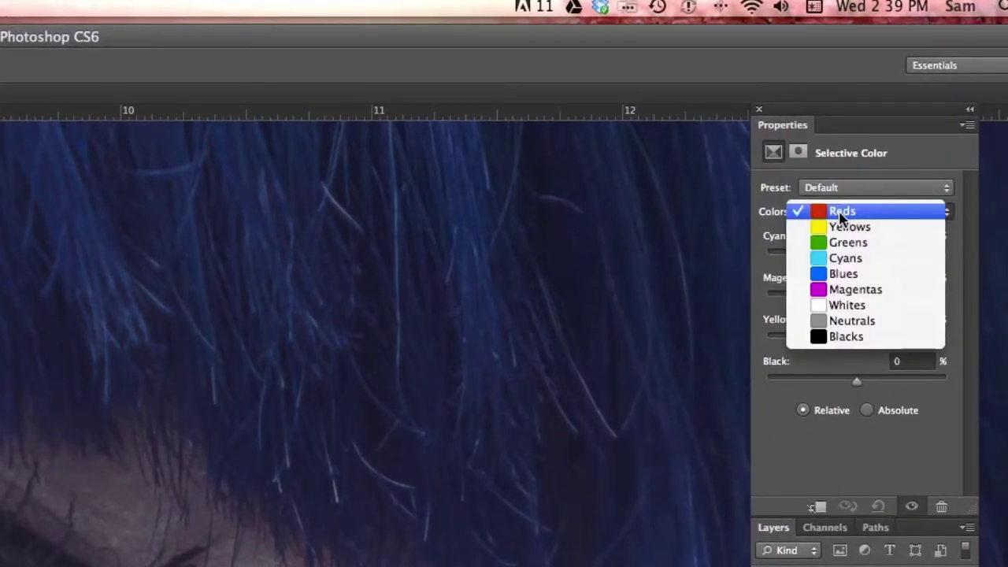
pyautogui.click(861, 323)
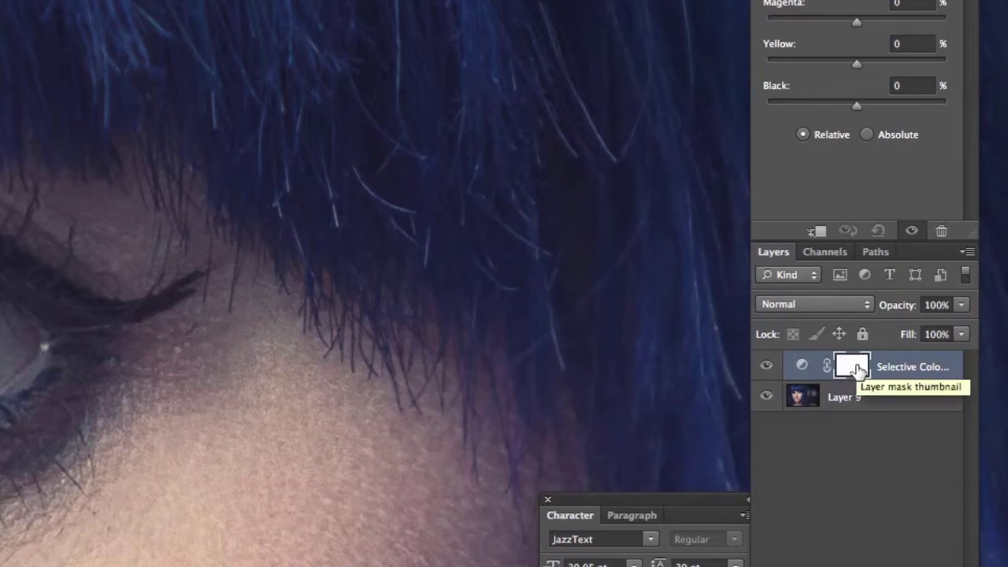
# Step: Invert the Selective Color layer's mask to black and set the Neutrals' Cyan to +100%
pyautogui.press('super+i')
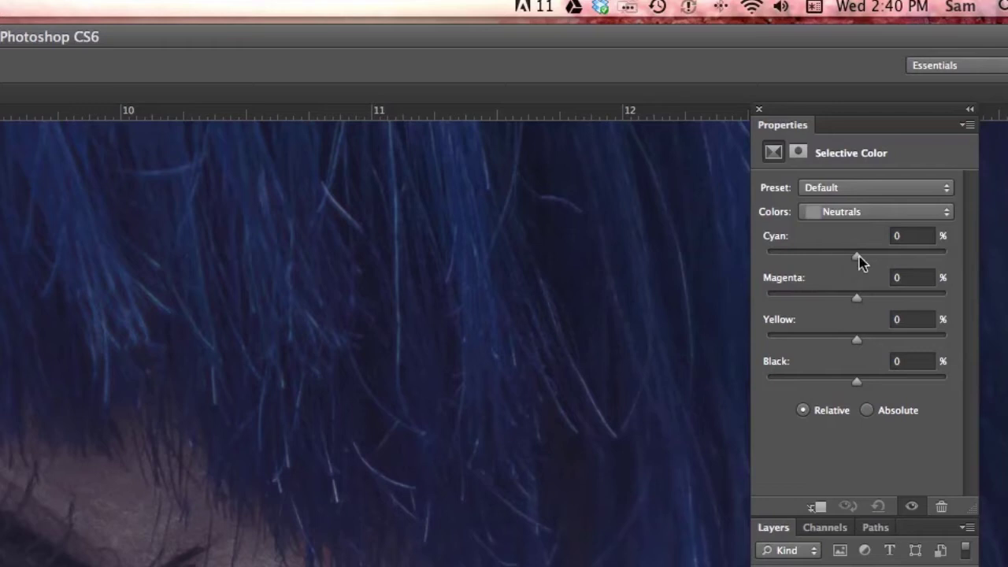
pyautogui.moveTo(856, 256); pyautogui.dragTo(968, 265)
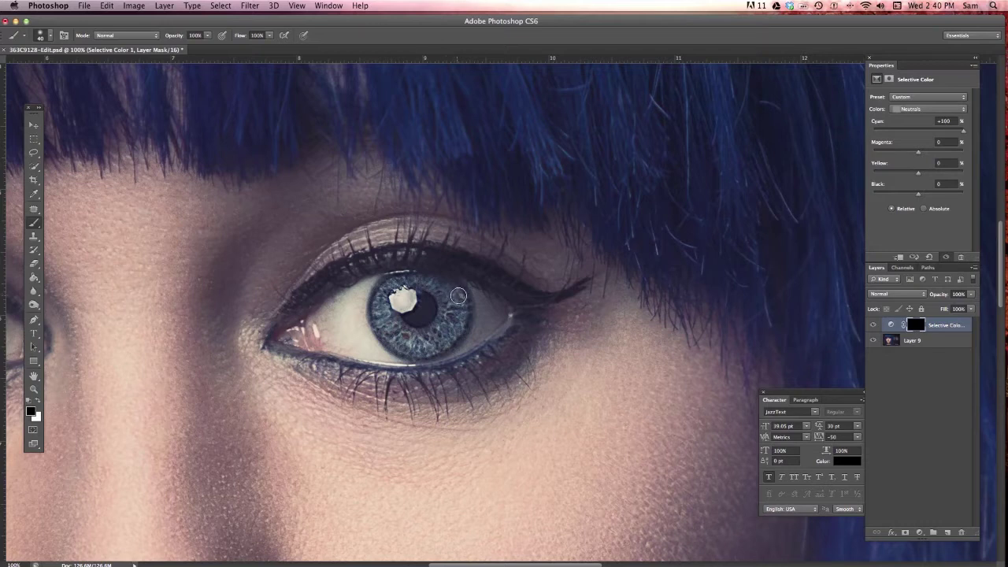
# Step: Paint white over the iris on the layer mask, then set the foreground to black and reduce the brush size to 20
pyautogui.press('x')
pyautogui.moveTo(446, 305)
pyautogui.mouseDown()
pyautogui.moveTo(421, 344)
pyautogui.moveTo(432, 344)
pyautogui.moveTo(409, 344)
pyautogui.moveTo(441, 329)
pyautogui.moveTo(401, 345)
pyautogui.moveTo(378, 311)
pyautogui.moveTo(380, 294)
pyautogui.moveTo(401, 279)
pyautogui.moveTo(455, 297)
pyautogui.moveTo(462, 326)
pyautogui.moveTo(430, 343)
pyautogui.moveTo(455, 328)
pyautogui.moveTo(422, 344)
pyautogui.moveTo(394, 334)
pyautogui.moveTo(385, 317)
pyautogui.moveTo(398, 314)
pyautogui.moveTo(397, 279)
pyautogui.mouseUp()
pyautogui.press('x')
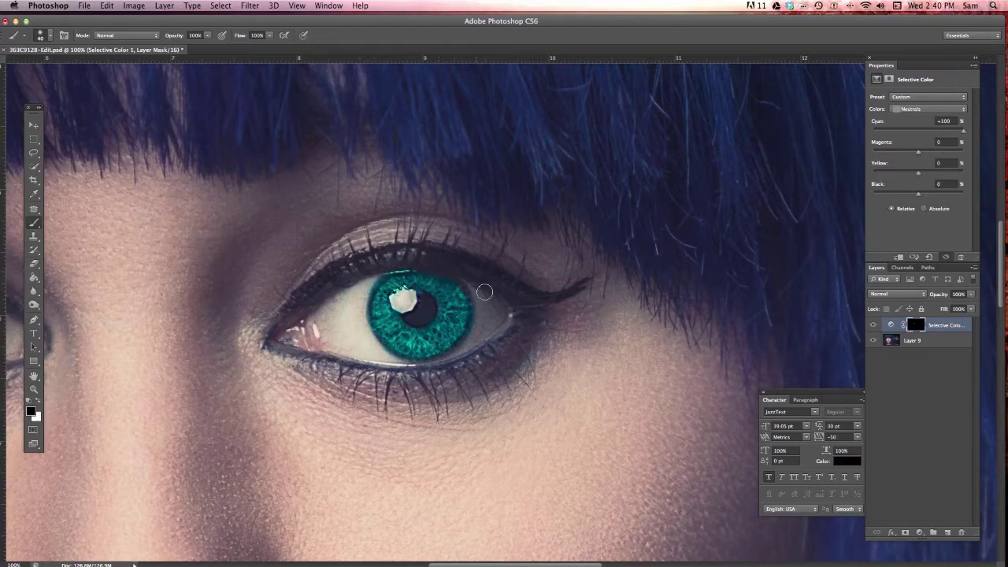
pyautogui.press('[')
pyautogui.press('[')
# Step: Tune the Neutrals to a bright blue iris with Cyan +17%, Yellow -14% and Black -20%
pyautogui.press('super+minus')
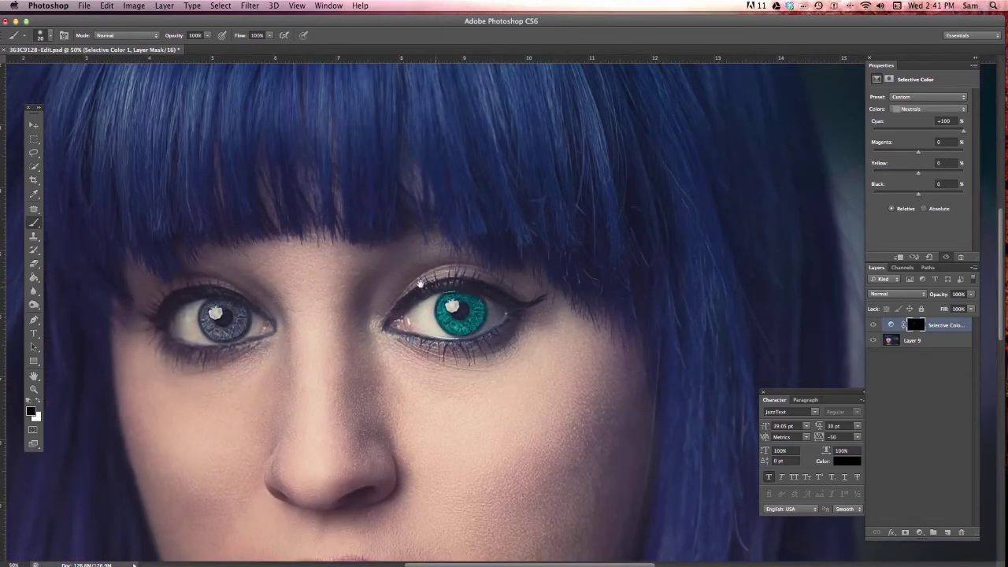
pyautogui.press('super+minus')
pyautogui.hscroll(3, 392, 268)
pyautogui.scroll(3, 383, 292)
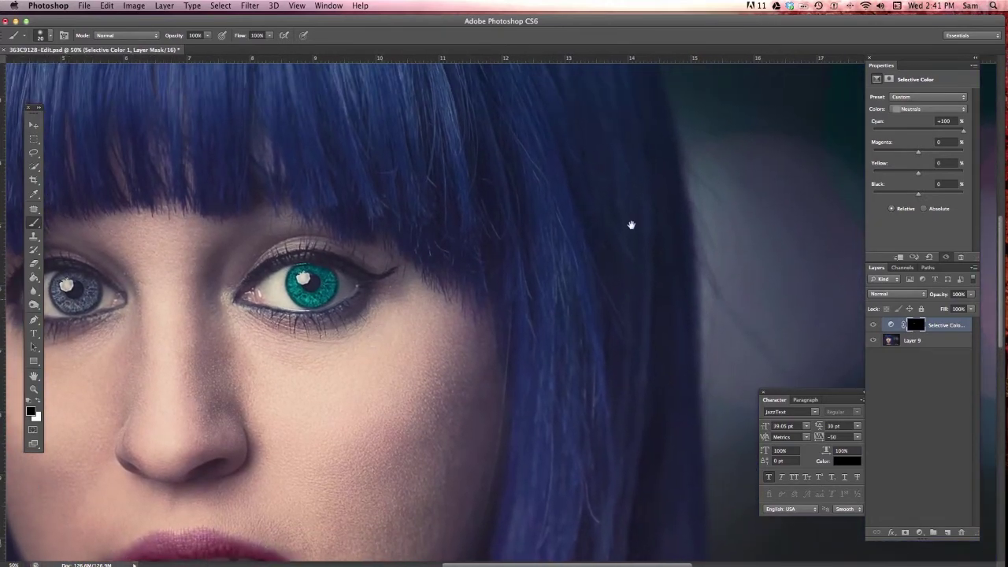
pyautogui.moveTo(964, 134); pyautogui.dragTo(926, 135)
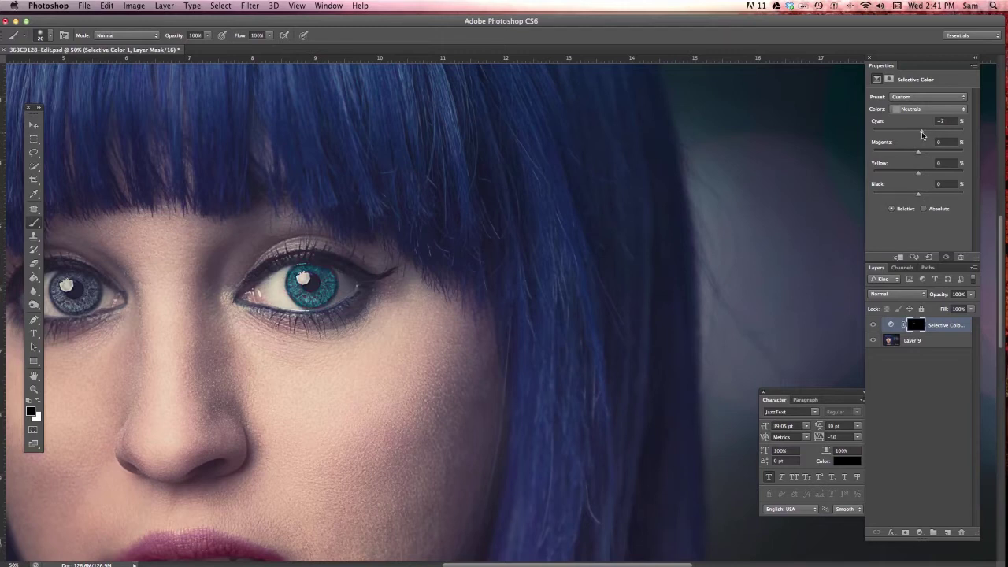
pyautogui.moveTo(921, 134); pyautogui.dragTo(927, 136)
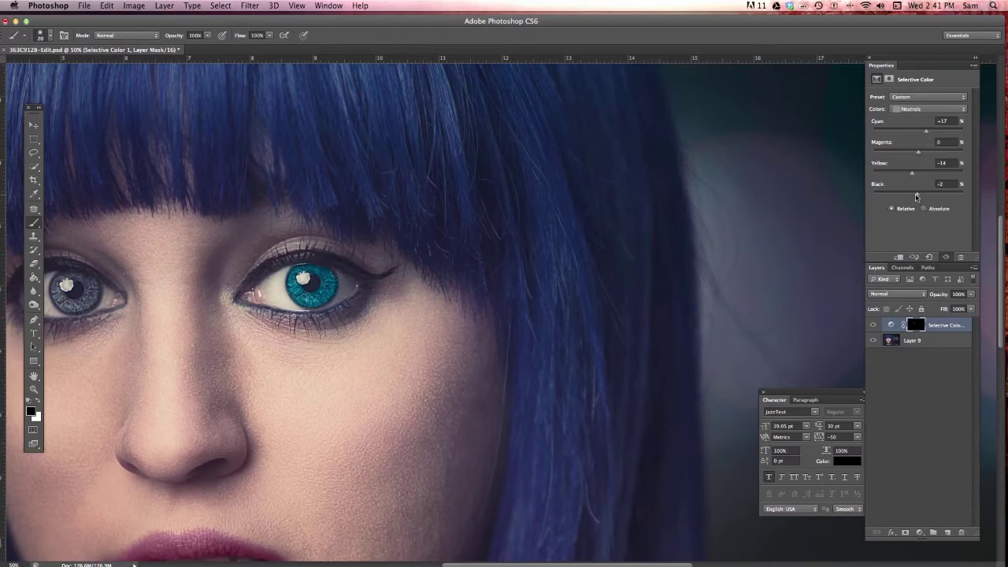
pyautogui.moveTo(914, 194); pyautogui.dragTo(911, 195)
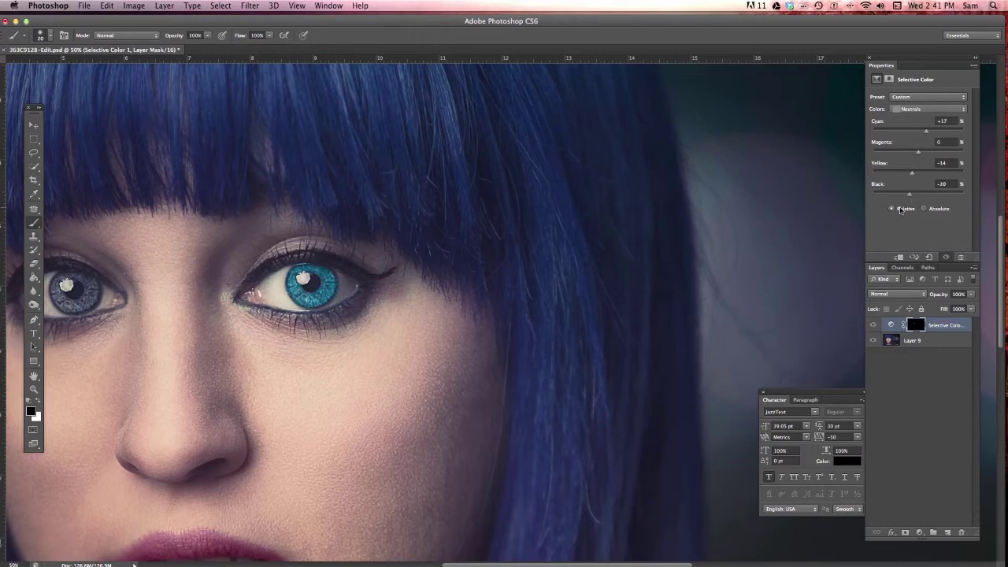
# Step: Lower the Selective Color layer's opacity to 40% and keep its layer mask selected
pyautogui.press('super+minus')
pyautogui.press('super+minus')
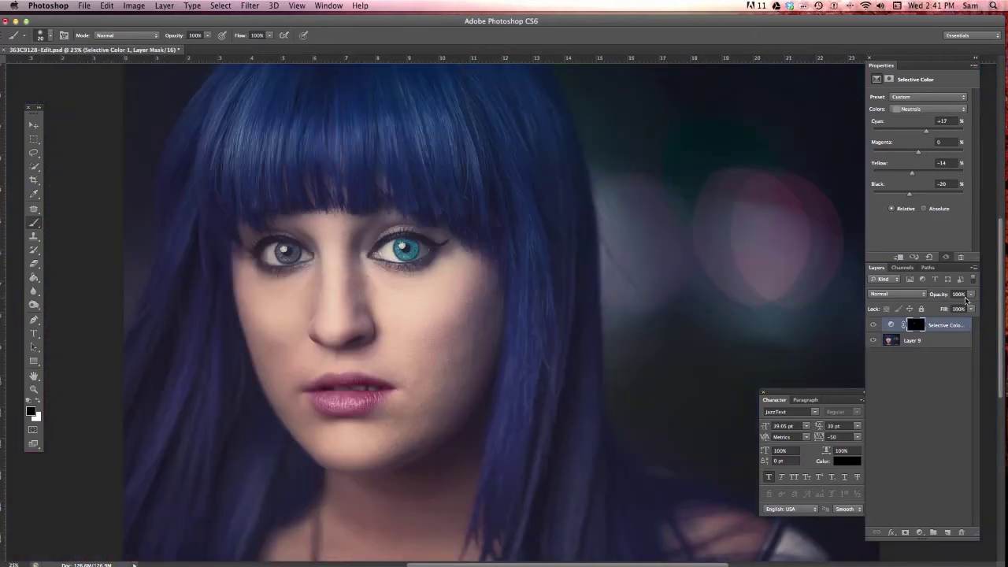
pyautogui.moveTo(973, 297); pyautogui.dragTo(942, 308)
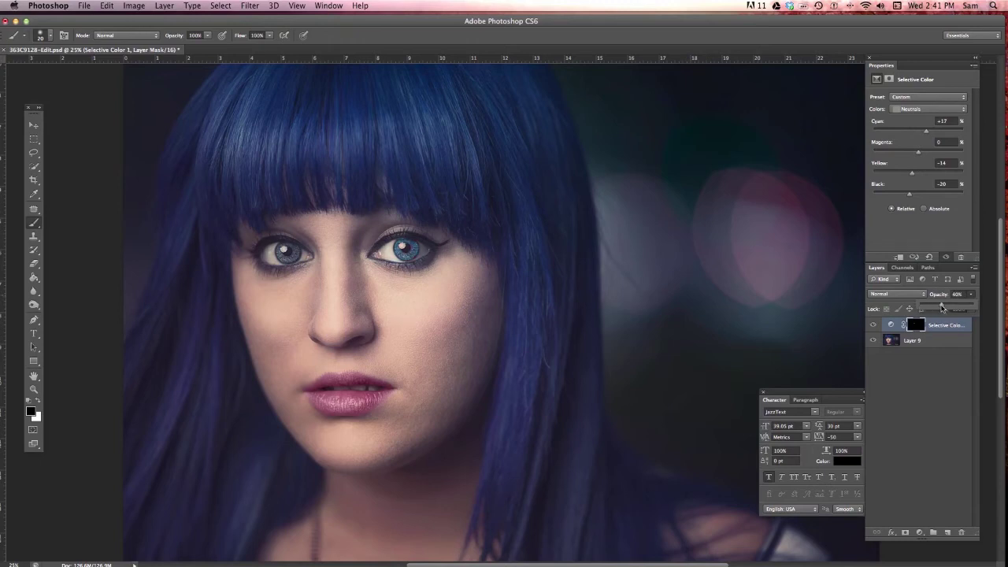
pyautogui.click(915, 364)
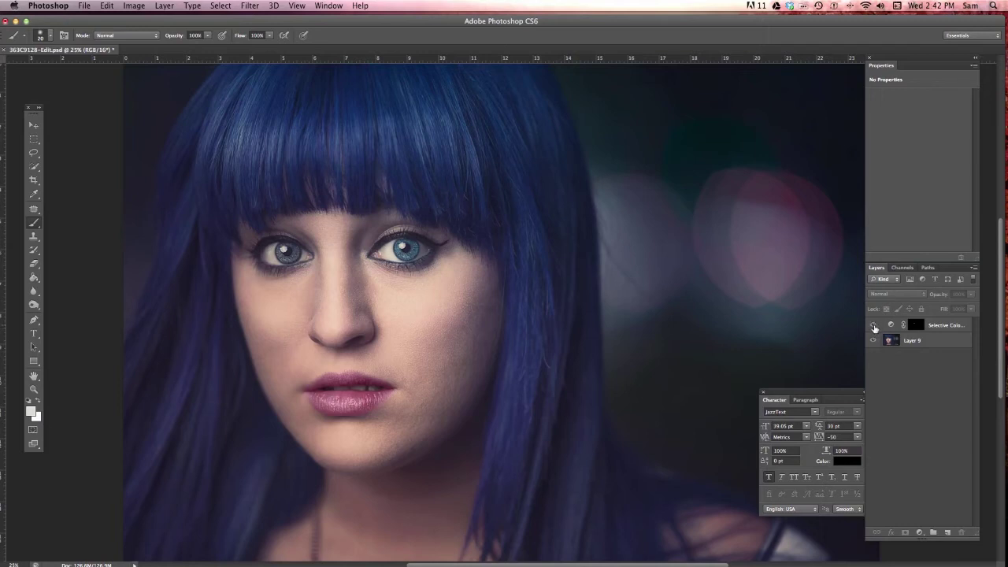
pyautogui.click(917, 325)
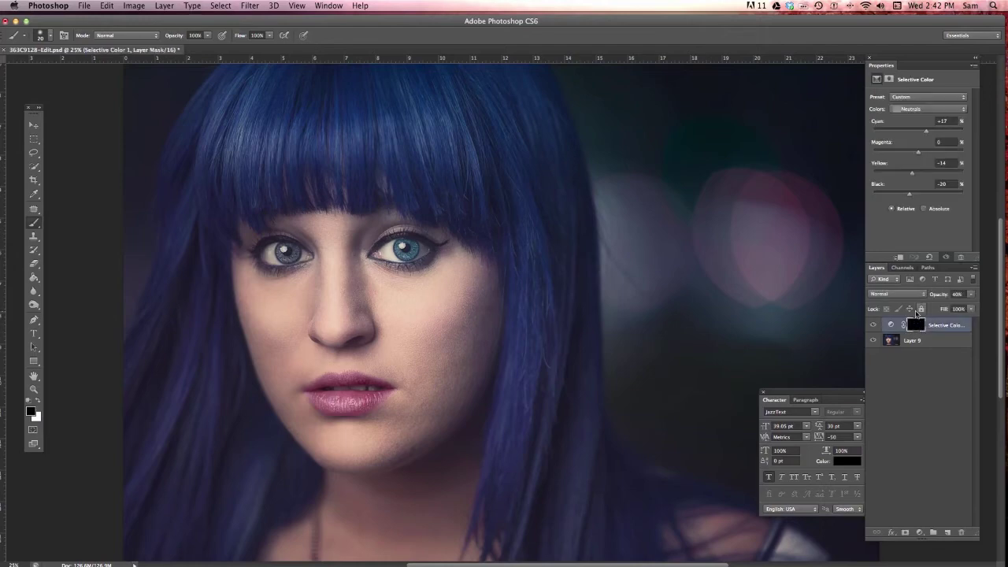
# Step: Shift the iris to brown by setting the Neutrals to Cyan +8%, Magenta +30%, Yellow +67% and Black -14%
pyautogui.hotkey('ctrl', 'alt', '0')
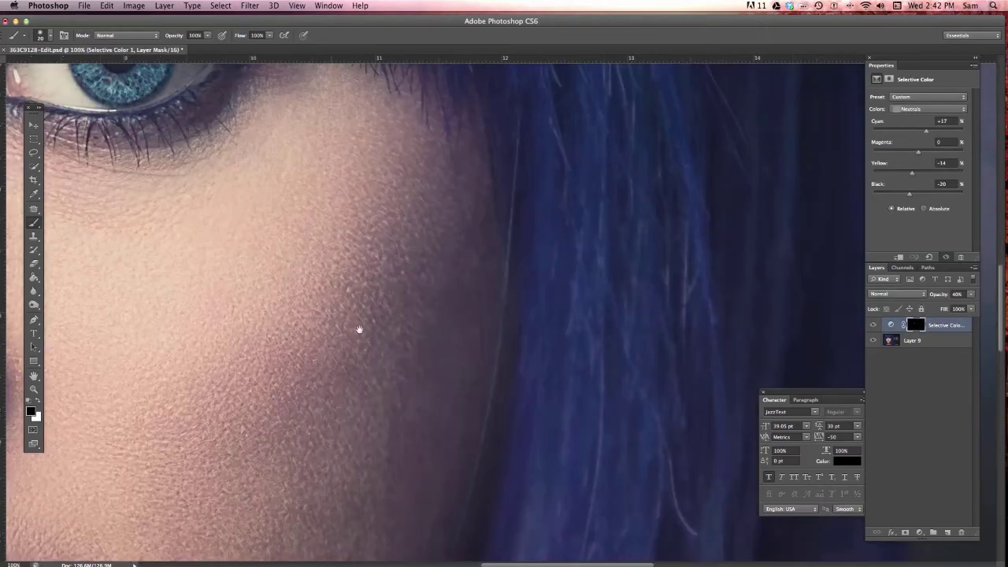
pyautogui.scroll(5, 360, 331)
pyautogui.hscroll(-5, 360, 331)
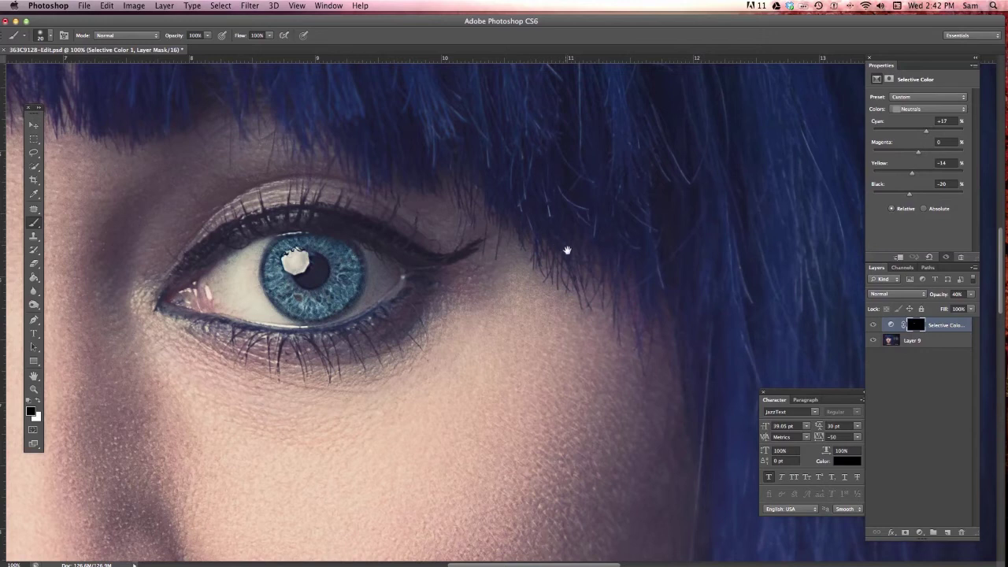
pyautogui.hscroll(-5, 565, 249)
pyautogui.scroll(2, 565, 249)
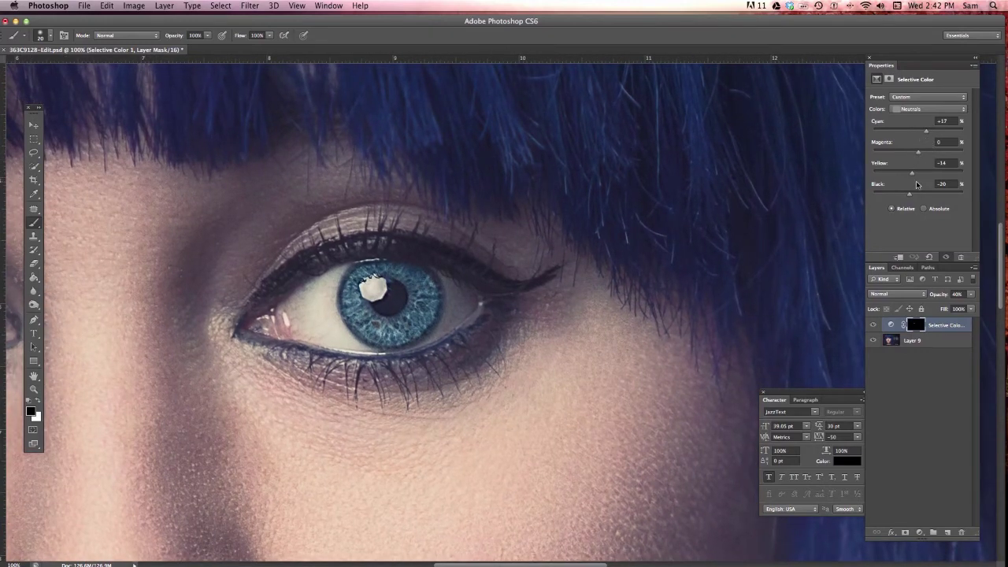
pyautogui.moveTo(913, 175); pyautogui.dragTo(933, 180)
pyautogui.moveTo(923, 155); pyautogui.dragTo(933, 155)
pyautogui.moveTo(912, 196); pyautogui.dragTo(914, 195)
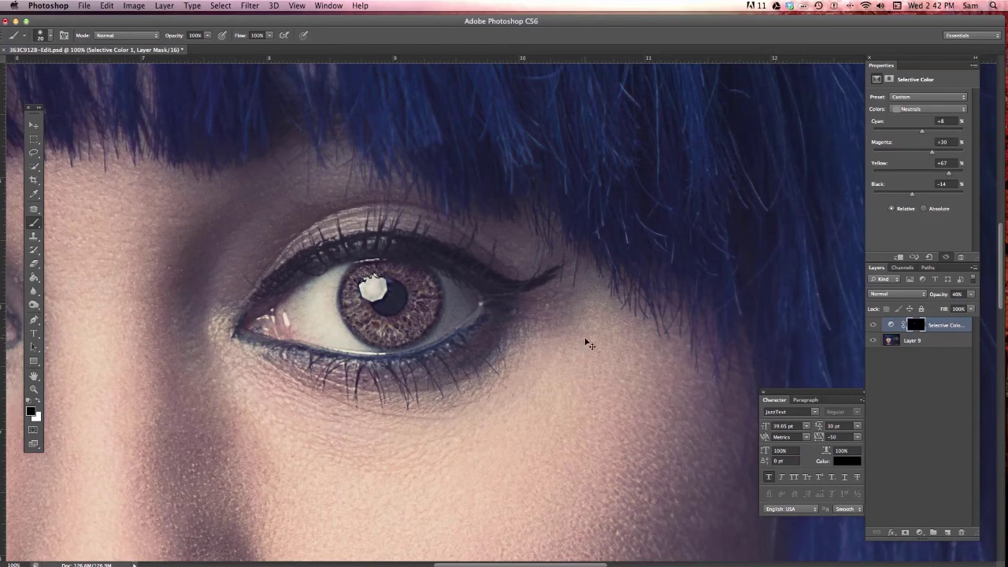
pyautogui.press('super+minus')
pyautogui.press('super+minus')
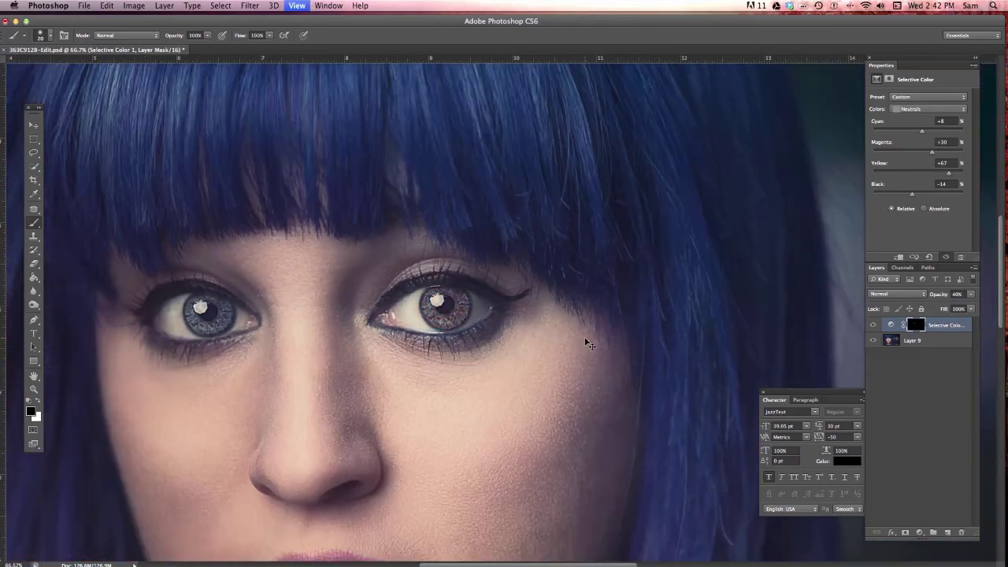
pyautogui.press('super+minus')
pyautogui.press('super+minus')
pyautogui.press('super+minus')
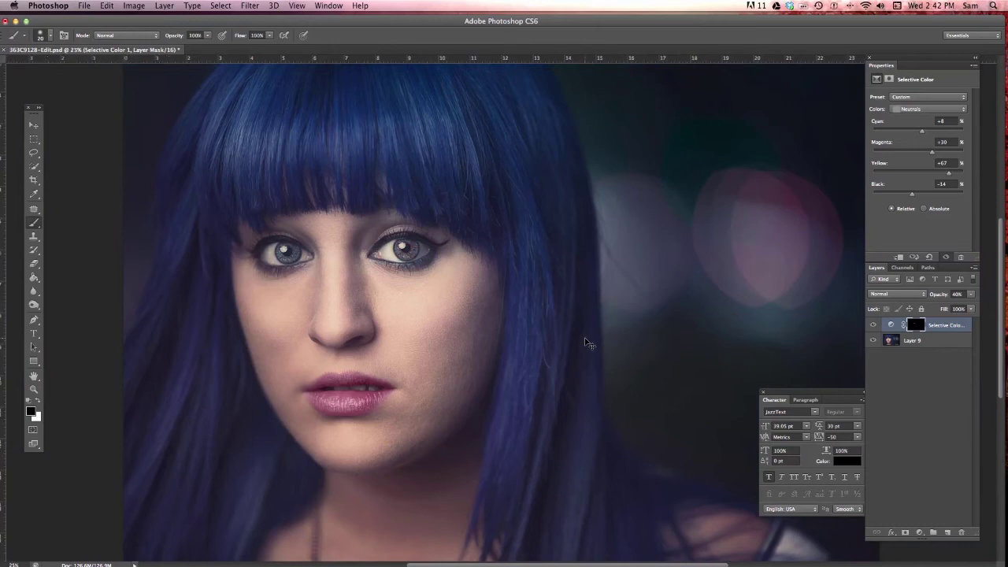
pyautogui.press('super+minus')
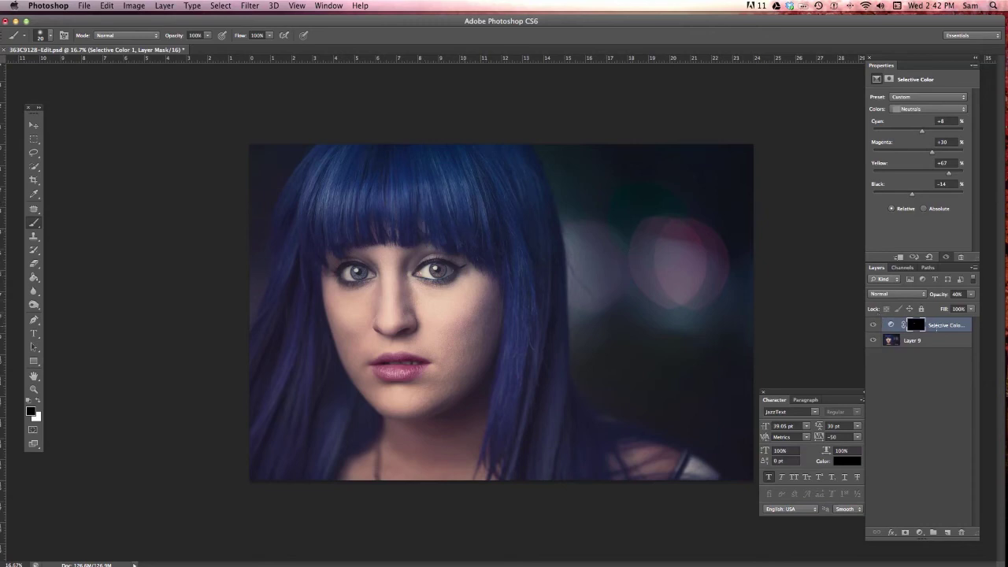
pyautogui.click(919, 532)
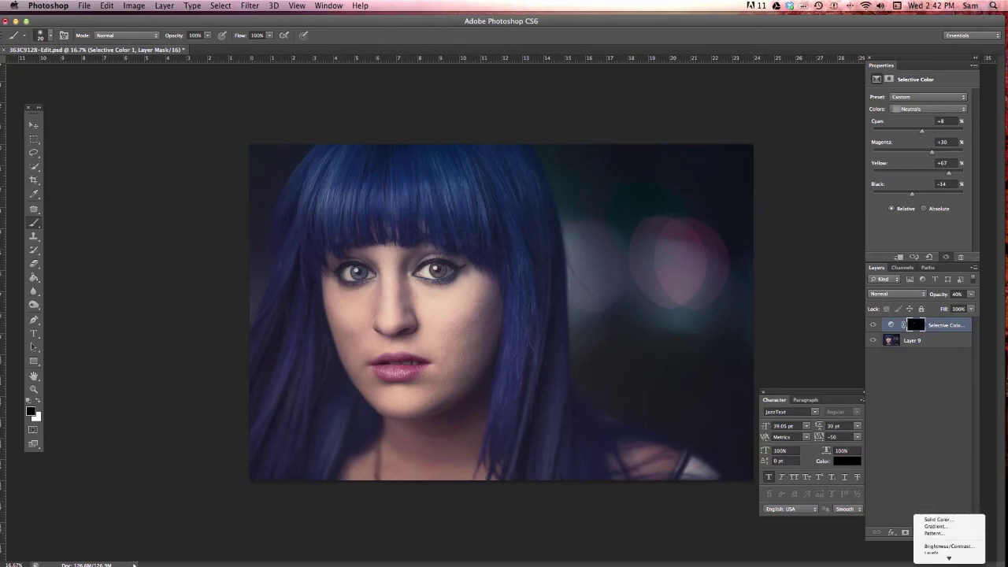
pyautogui.moveTo(949, 558)
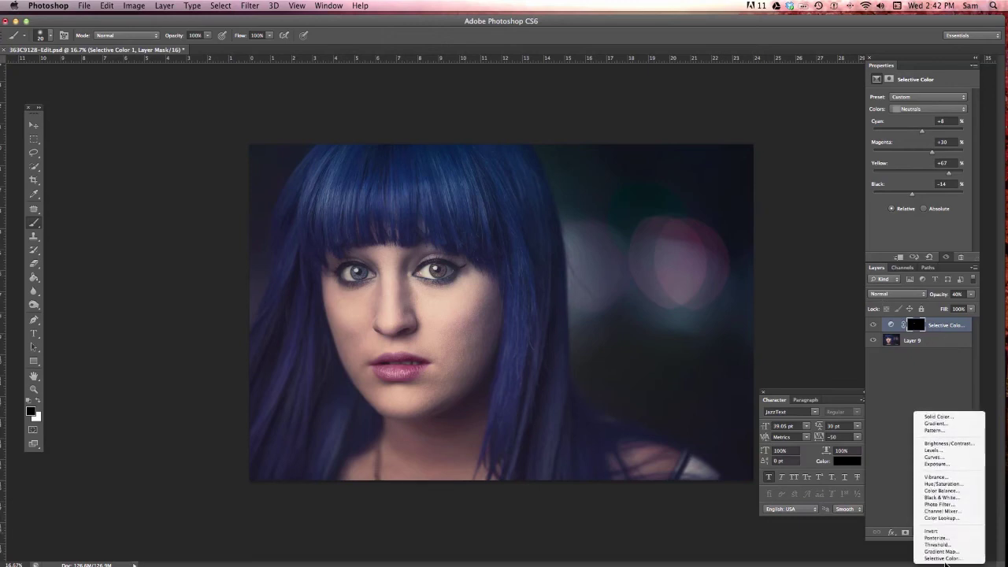
pyautogui.click(907, 383)
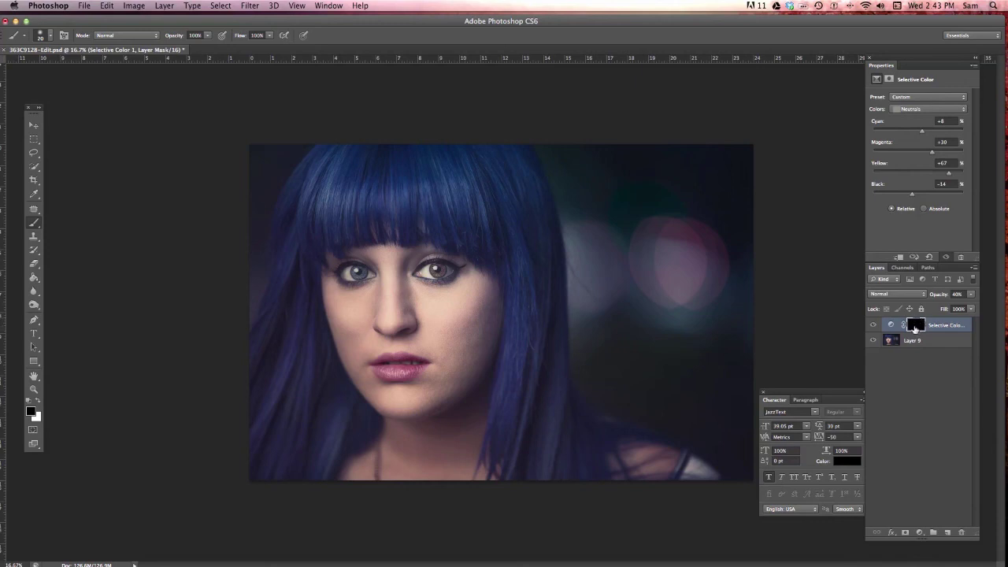